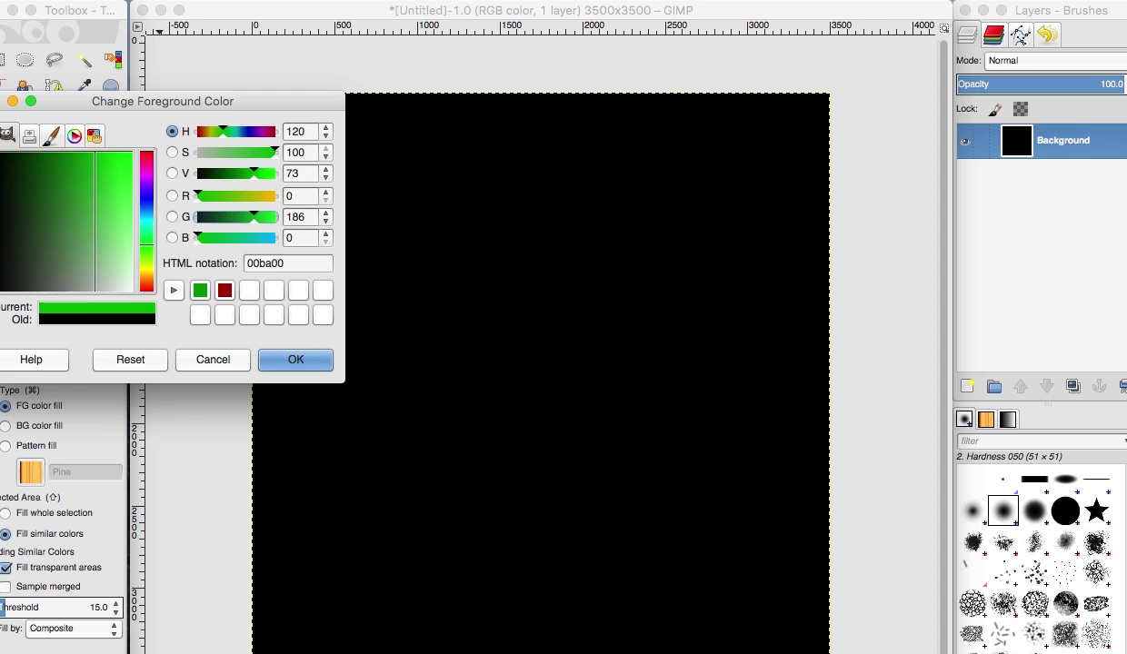
Confirm green as the foreground colour and fill the canvas with it.
key("Return")
key("super+comma")
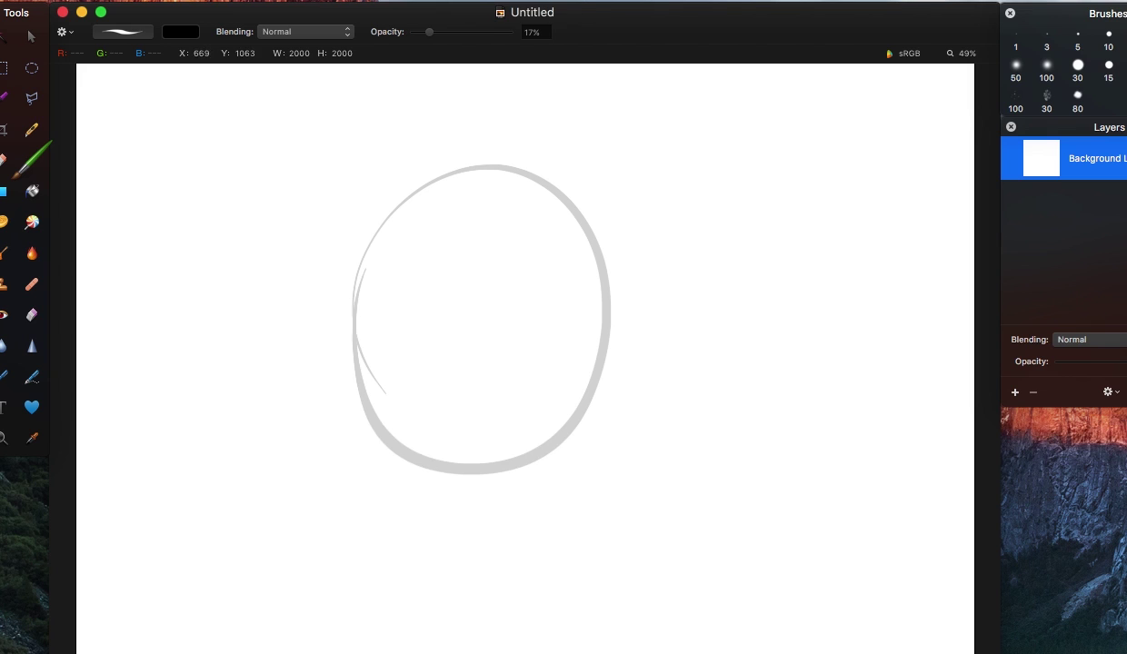
Sketch the head outline, the curved face line, the left arm and the body lines in grey.
left_click_drag(416, 207, 357, 291)
left_click_drag(368, 427, 385, 433)
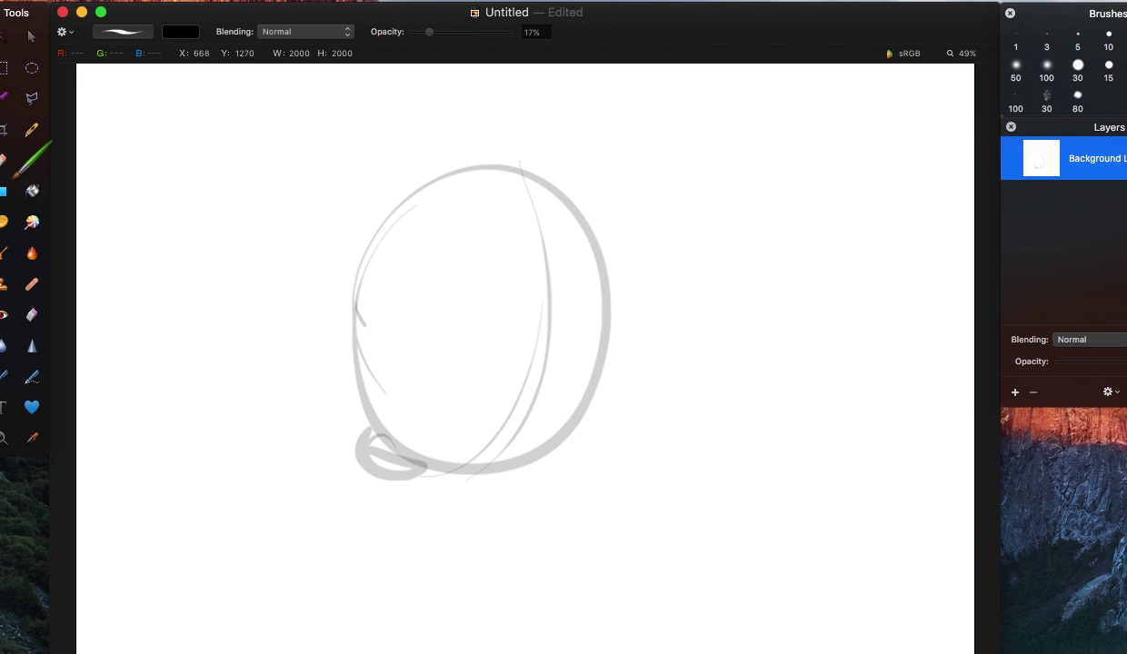
left_click_drag(356, 306, 634, 367)
left_click_drag(356, 420, 234, 556)
mouse_move(289, 443)
left_mouse_down()
mouse_move(270, 641)
mouse_move(274, 618)
left_mouse_up()
left_click_drag(439, 498, 481, 649)
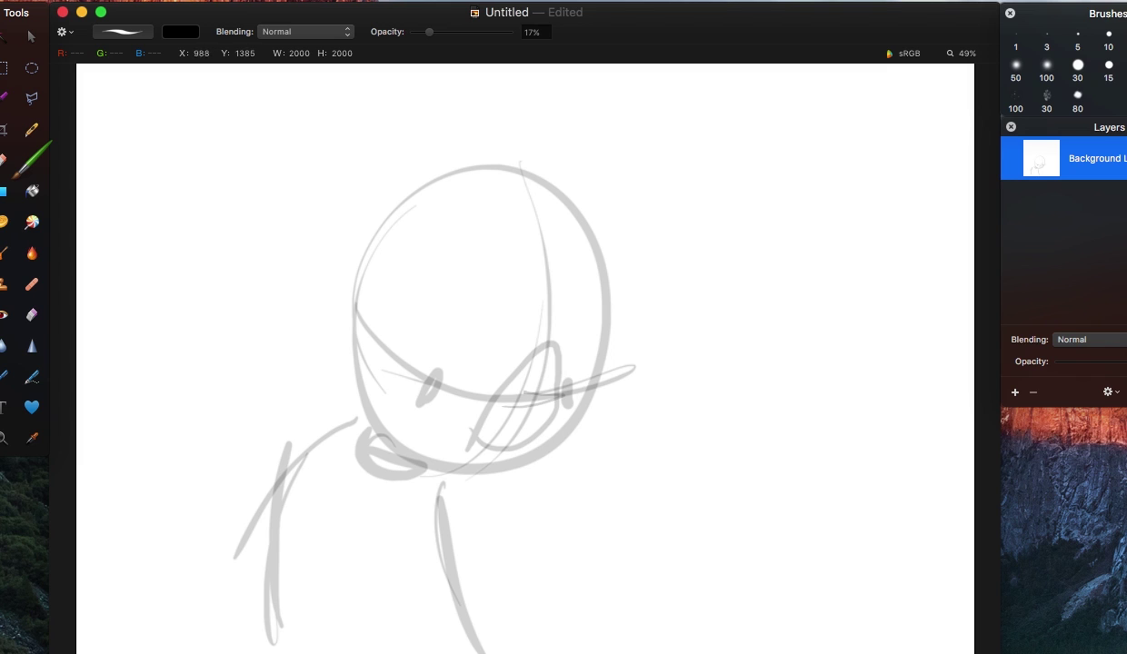
Sketch the hat brim, crown and side, and thicken the left arm line.
left_click_drag(509, 314, 718, 211)
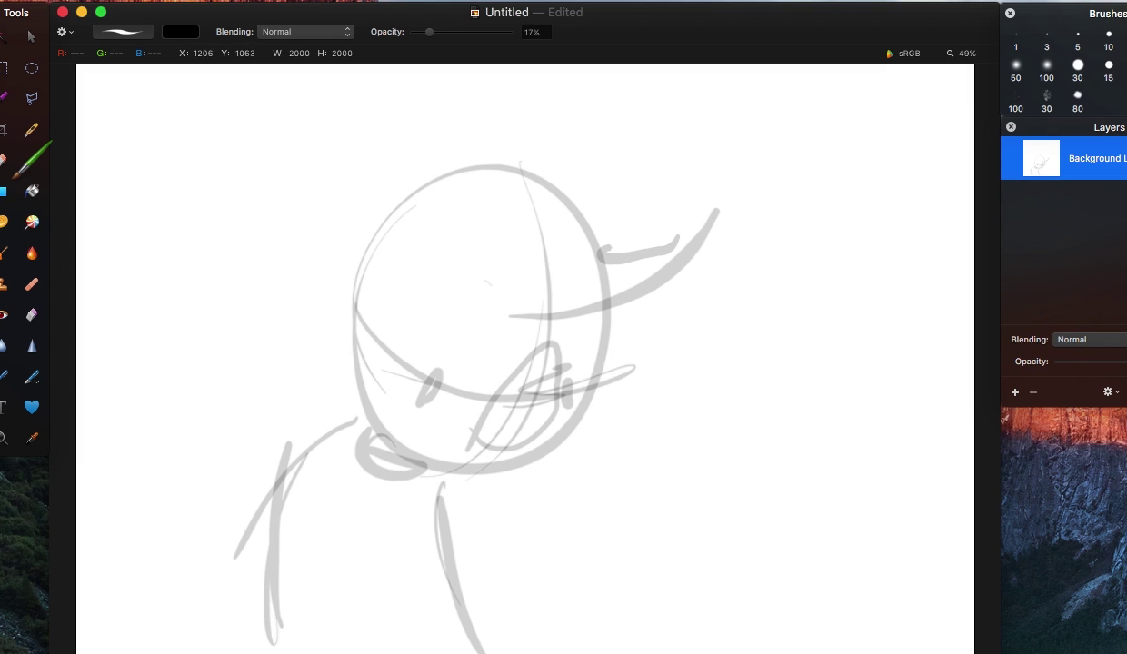
left_click_drag(604, 257, 722, 199)
left_click_drag(546, 156, 305, 223)
mouse_move(382, 204)
left_mouse_down()
mouse_move(336, 214)
mouse_move(327, 313)
mouse_move(348, 348)
mouse_move(363, 430)
left_mouse_up()
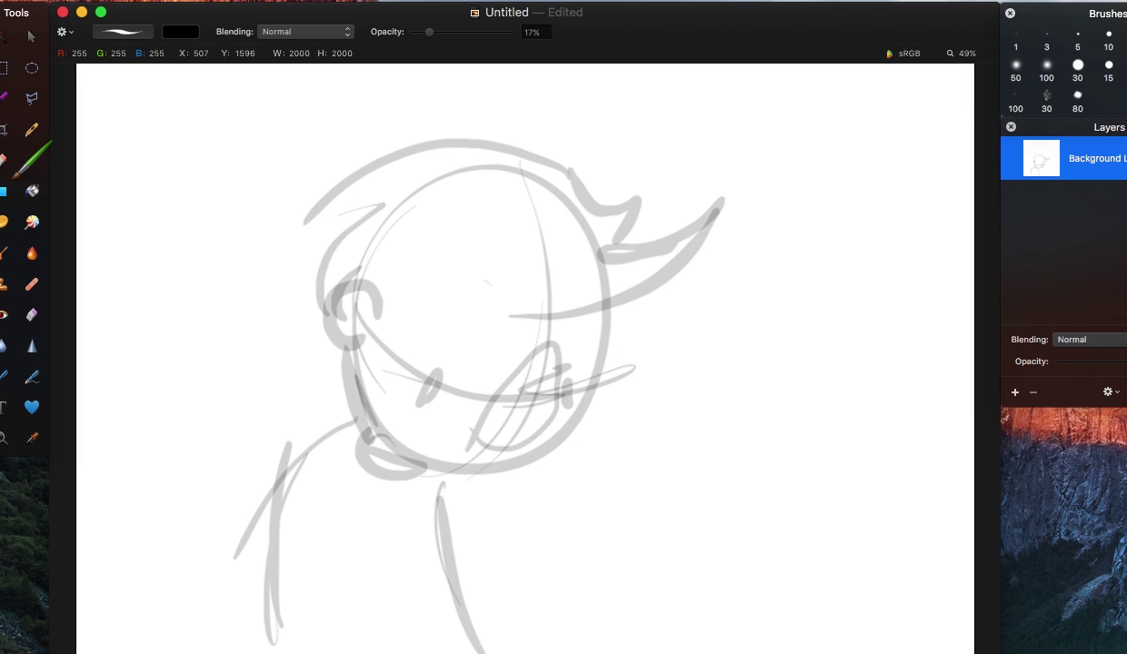
left_click_drag(318, 479, 312, 618)
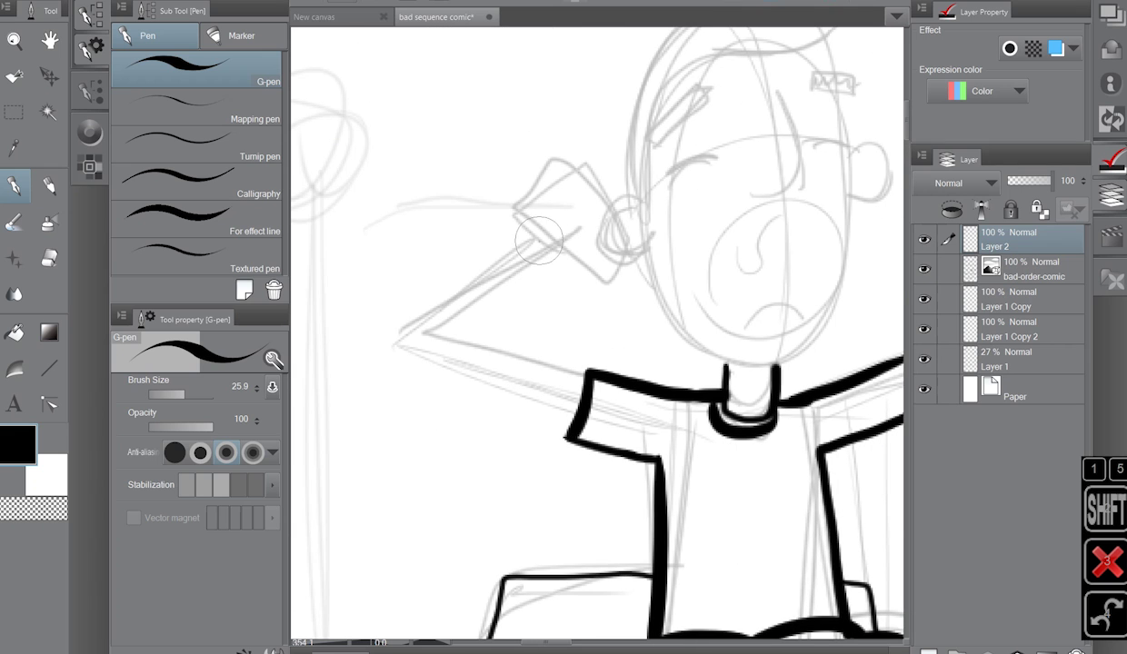
Ink the fingers, thumb and stick of the raised hand and the raised arm.
left_click_drag(589, 195, 548, 247)
left_click_drag(642, 213, 617, 257)
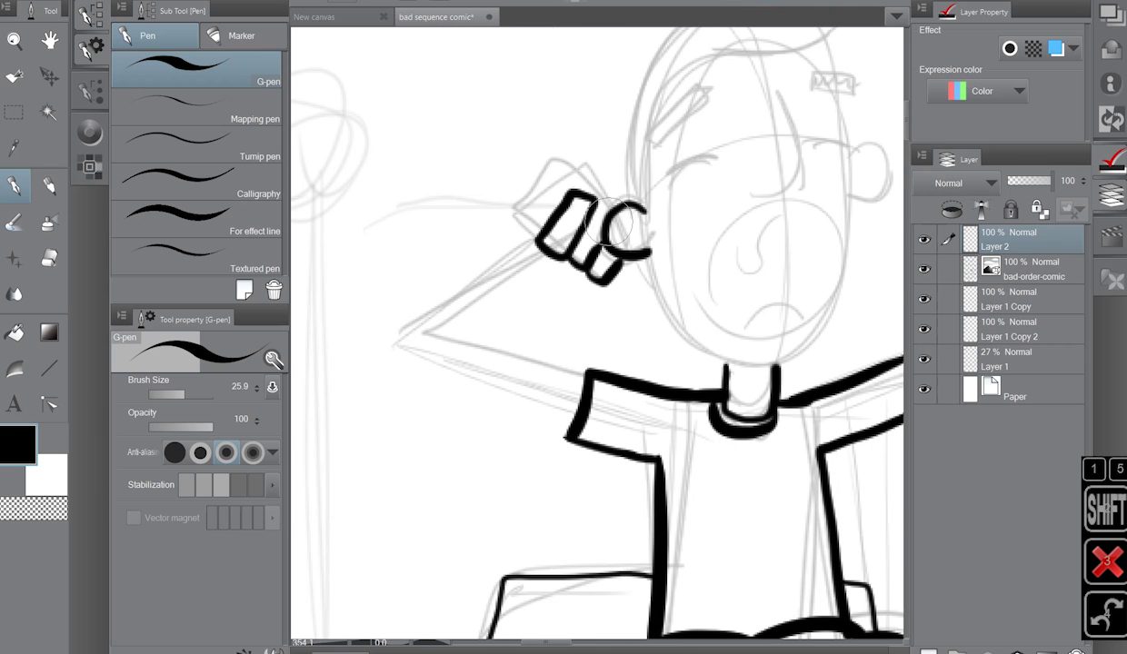
mouse_move(573, 195)
left_mouse_down()
mouse_move(545, 259)
mouse_move(386, 341)
mouse_move(531, 218)
left_mouse_up()
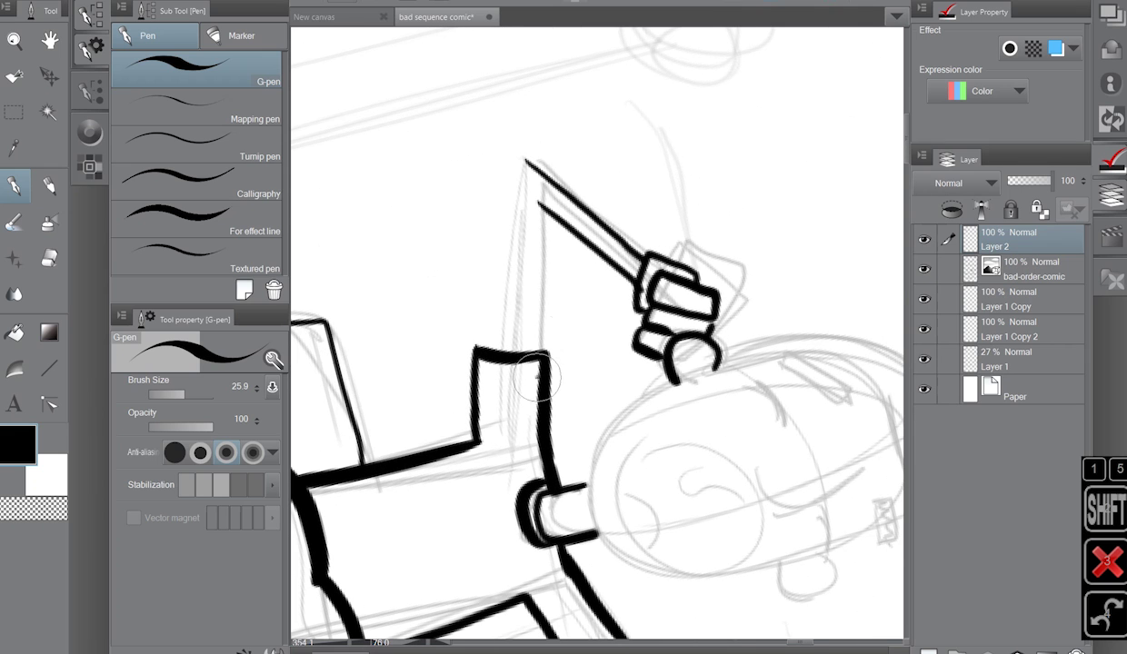
mouse_move(537, 379)
left_mouse_down()
mouse_move(537, 223)
mouse_move(508, 220)
mouse_move(545, 169)
left_mouse_up()
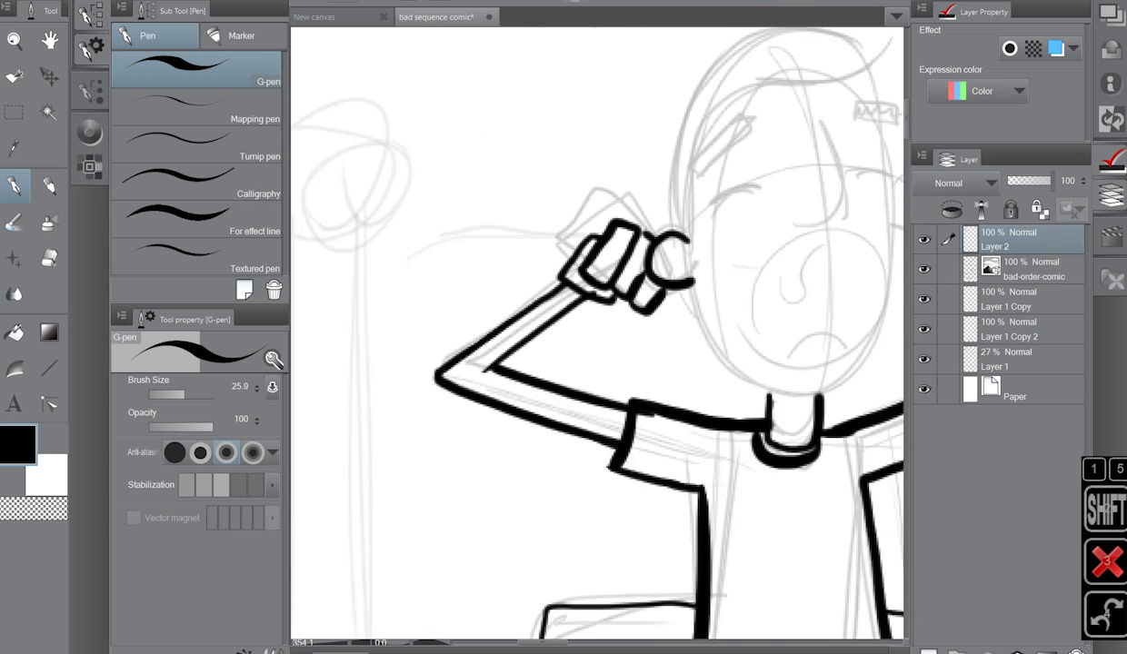
Erase the hand strokes and re-ink a fist on the stick with a thinner pen.
key("e")
mouse_move(545, 363)
left_mouse_down()
mouse_move(491, 291)
mouse_move(509, 273)
mouse_move(468, 307)
left_mouse_up()
key("p")
left_click_drag(491, 354, 545, 373)
mouse_move(472, 300)
left_mouse_down()
mouse_move(509, 263)
mouse_move(577, 295)
left_mouse_up()
key("bracketleft")
left_click_drag(591, 363, 473, 381)
Ink the neck, the long shoulder line, the chin hatching, the jaw and the ear.
left_click_drag(436, 309, 468, 363)
mouse_move(463, 364)
left_mouse_down()
mouse_move(612, 488)
mouse_move(668, 498)
left_mouse_up()
mouse_move(607, 479)
left_mouse_down()
mouse_move(623, 501)
mouse_move(634, 491)
left_mouse_up()
left_click_drag(656, 465, 691, 186)
left_click_drag(701, 264, 718, 317)
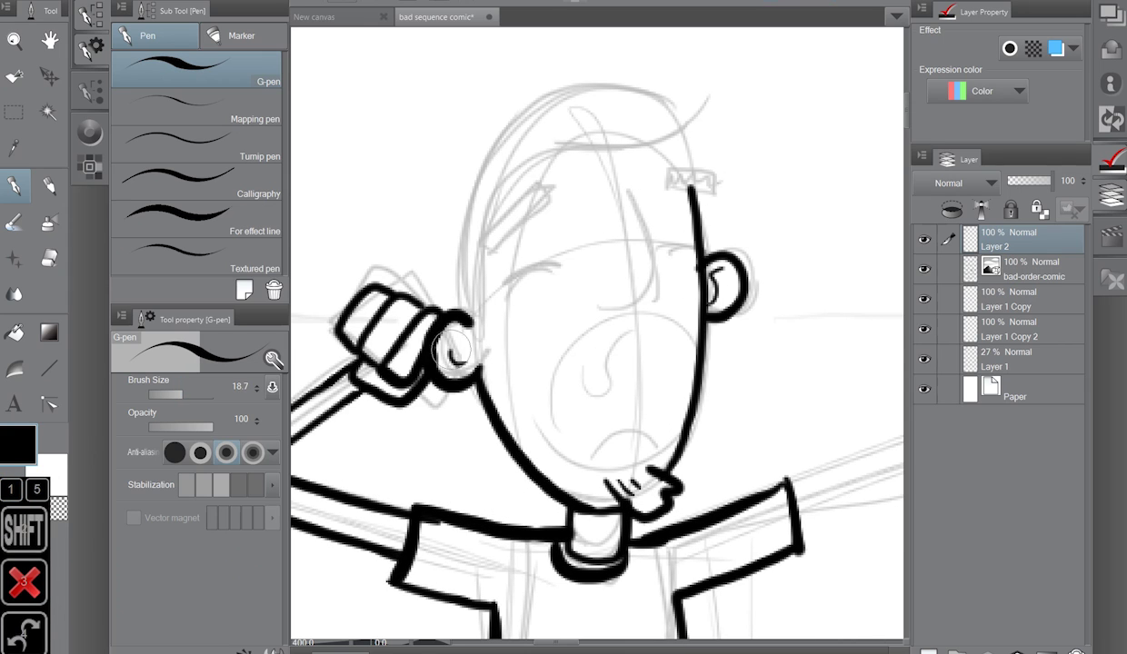
Ink the hair, head outline, nose, forehead plaster and the open mouth with its tongue.
mouse_move(472, 352)
left_mouse_down()
mouse_move(621, 147)
mouse_move(673, 109)
mouse_move(481, 153)
left_mouse_up()
left_click_drag(459, 148, 473, 153)
mouse_move(468, 177)
left_mouse_down()
mouse_move(461, 234)
mouse_move(475, 338)
left_mouse_up()
mouse_move(649, 291)
left_mouse_down()
mouse_move(630, 193)
mouse_move(668, 191)
left_mouse_up()
left_click_drag(522, 217, 552, 194)
mouse_move(604, 325)
left_mouse_down()
mouse_move(677, 427)
mouse_move(545, 400)
left_mouse_up()
mouse_move(620, 334)
left_mouse_down()
mouse_move(609, 439)
mouse_move(574, 370)
mouse_move(560, 412)
mouse_move(553, 406)
mouse_move(579, 441)
mouse_move(653, 394)
mouse_move(651, 356)
mouse_move(585, 383)
mouse_move(610, 351)
mouse_move(585, 366)
mouse_move(648, 344)
mouse_move(667, 396)
mouse_move(638, 401)
mouse_move(665, 388)
left_mouse_up()
Ink the back of the head and the outstretched arm, undoing stray hand strokes.
mouse_move(436, 317)
left_mouse_down()
mouse_move(529, 98)
mouse_move(495, 135)
mouse_move(721, 95)
left_mouse_up()
scroll(591, 364, "down", 2)
scroll(591, 363, "right", 5)
mouse_move(420, 334)
left_mouse_down()
mouse_move(691, 254)
mouse_move(704, 284)
left_mouse_up()
key("ctrl+z")
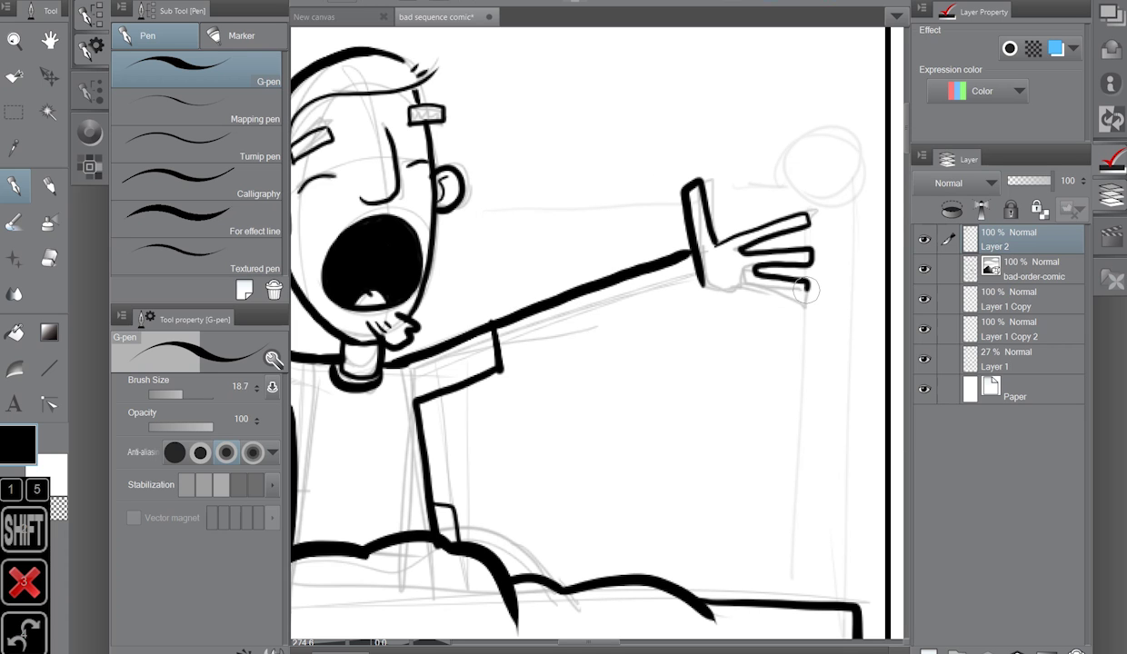
left_click_drag(799, 291, 677, 272)
key("ctrl+z")
left_click_drag(491, 349, 709, 238)
scroll(590, 364, "down", 3)
scroll(530, 403, "up", 3)
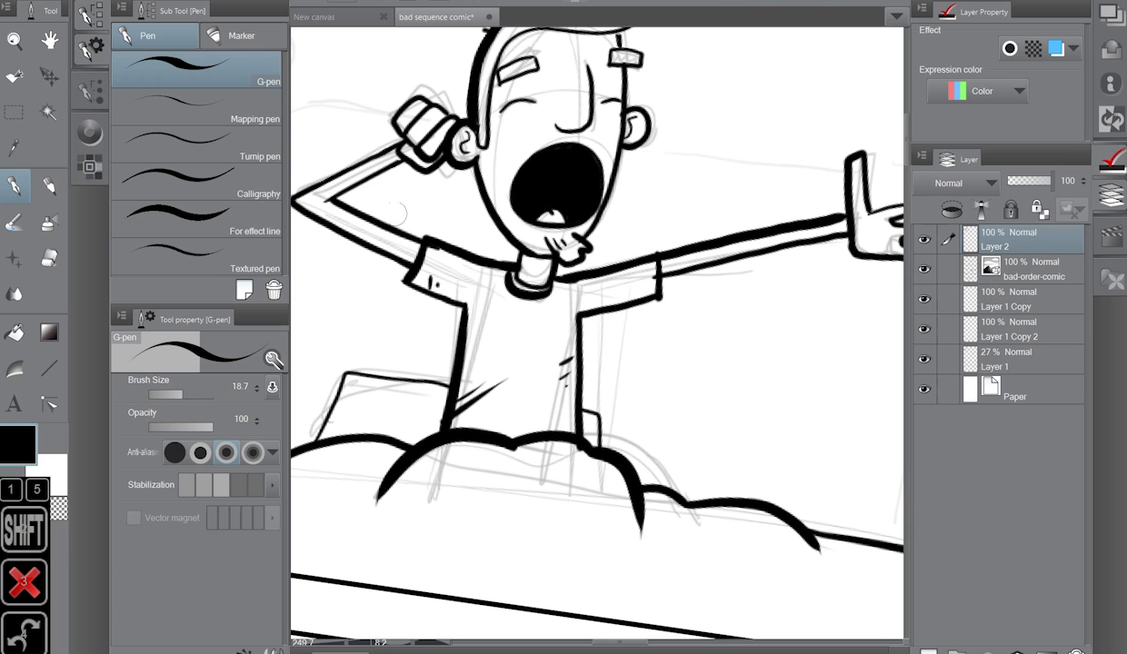
With a much finer pen, ink two parallel edges of the bed beside the figure.
left_click_drag(337, 401, 465, 382)
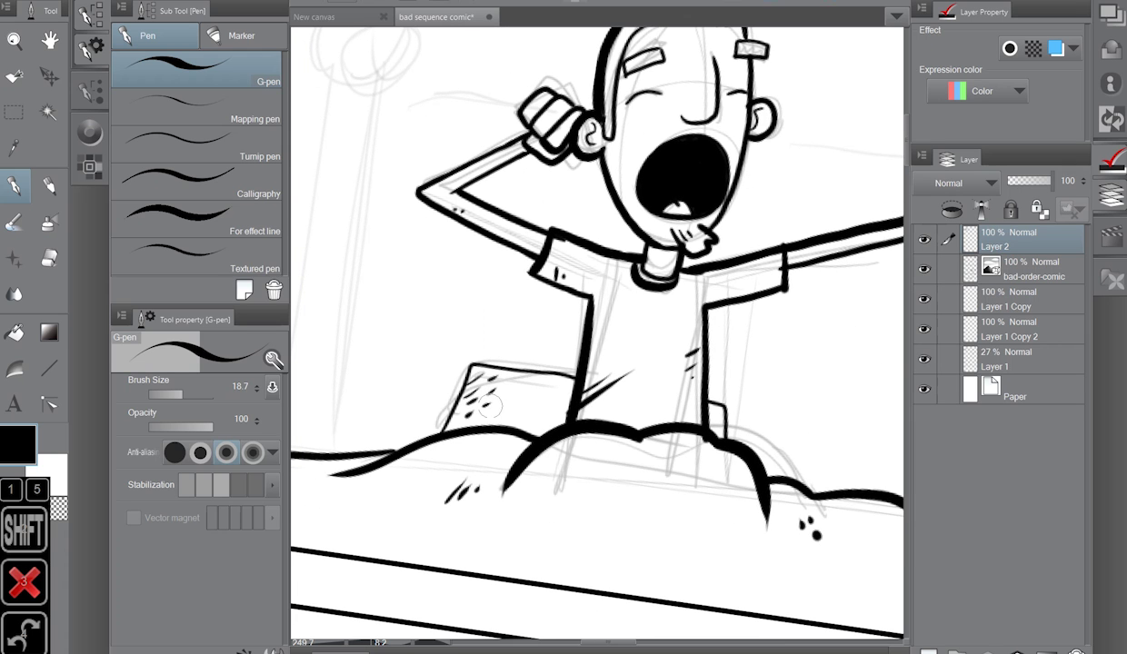
scroll(499, 380, "down", 3)
key("bracketleft")
key("bracketleft")
key("bracketleft")
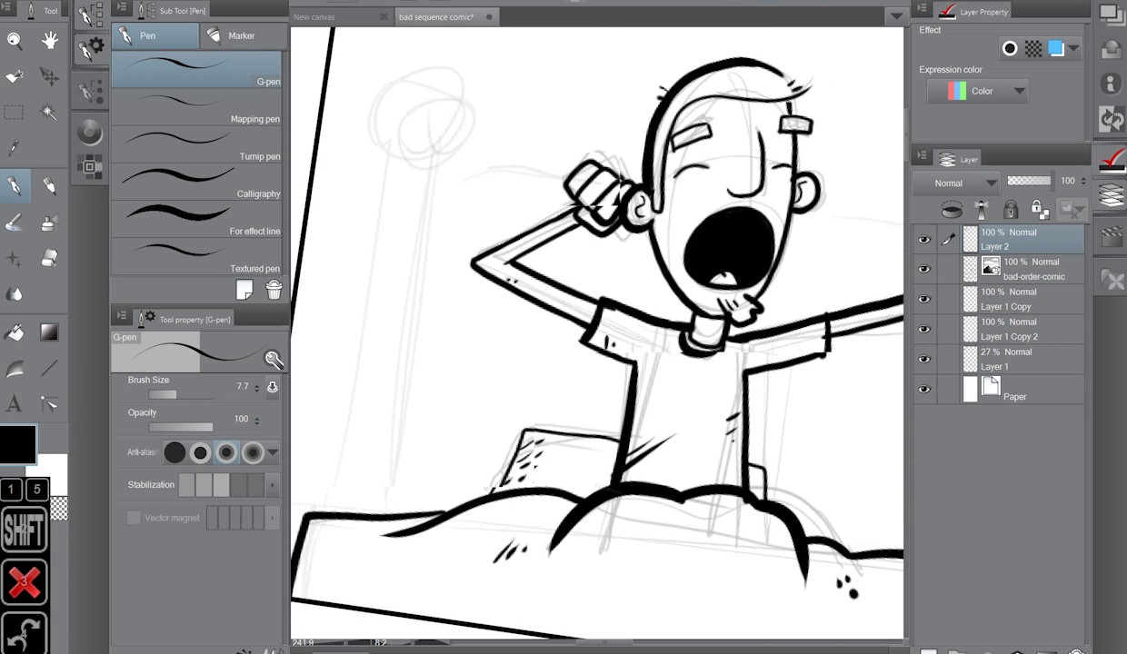
scroll(591, 363, "up", 3)
scroll(604, 199, "down", 2)
left_click_drag(390, 328, 531, 150)
left_click_drag(417, 340, 548, 166)
Straighten the rotated page view and move to the Start the coffee panel.
left_click_drag(872, 437, 536, 213)
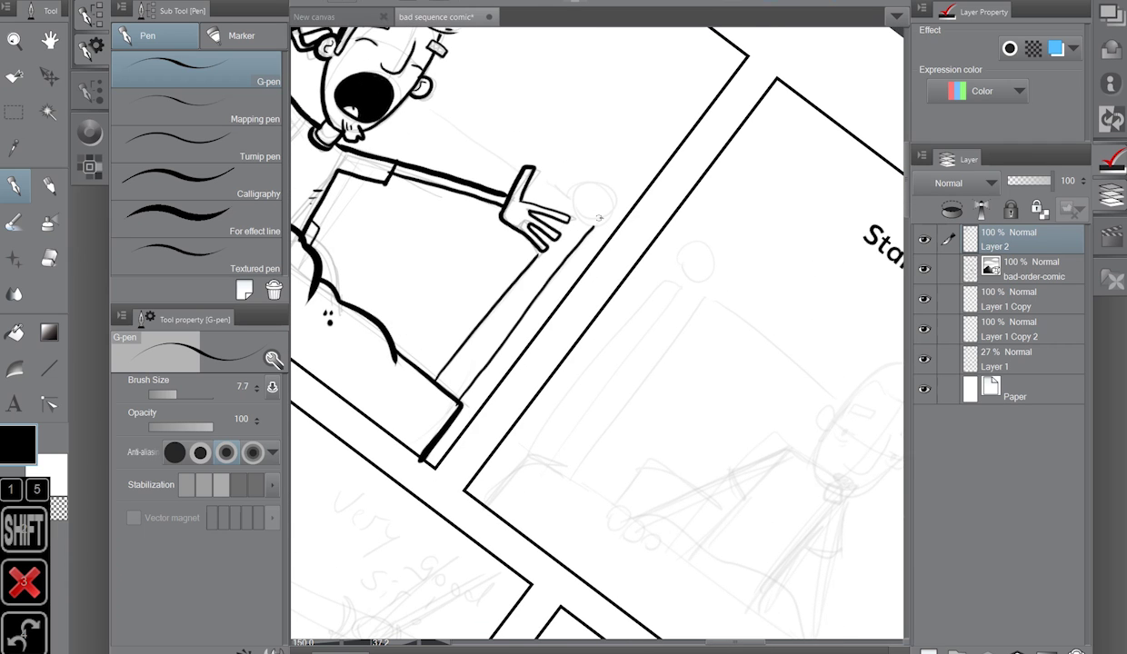
left_click_drag(508, 273, 720, 458)
scroll(597, 332, "down", 2)
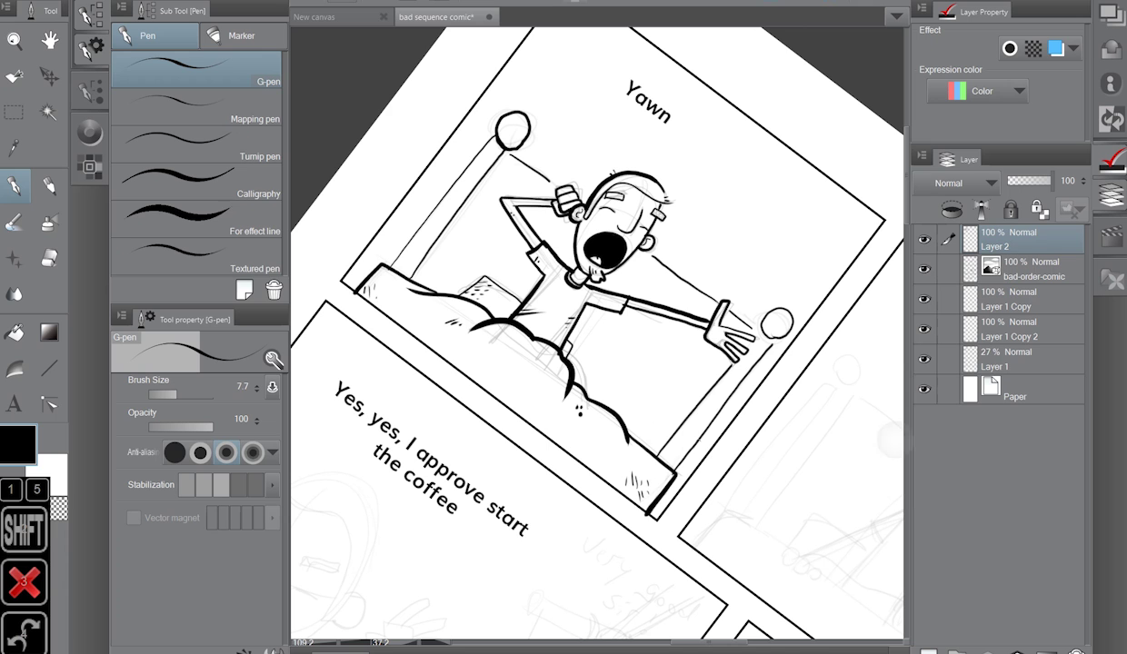
key("ctrl+0")
scroll(515, 300, "up", 3)
scroll(596, 332, "right", 5)
scroll(716, 377, "up", 2)
scroll(597, 332, "left", 3)
Ink the lamp in the coffee panel, with its round top and post lines.
left_click_drag(468, 211, 469, 213)
scroll(597, 332, "down", 2)
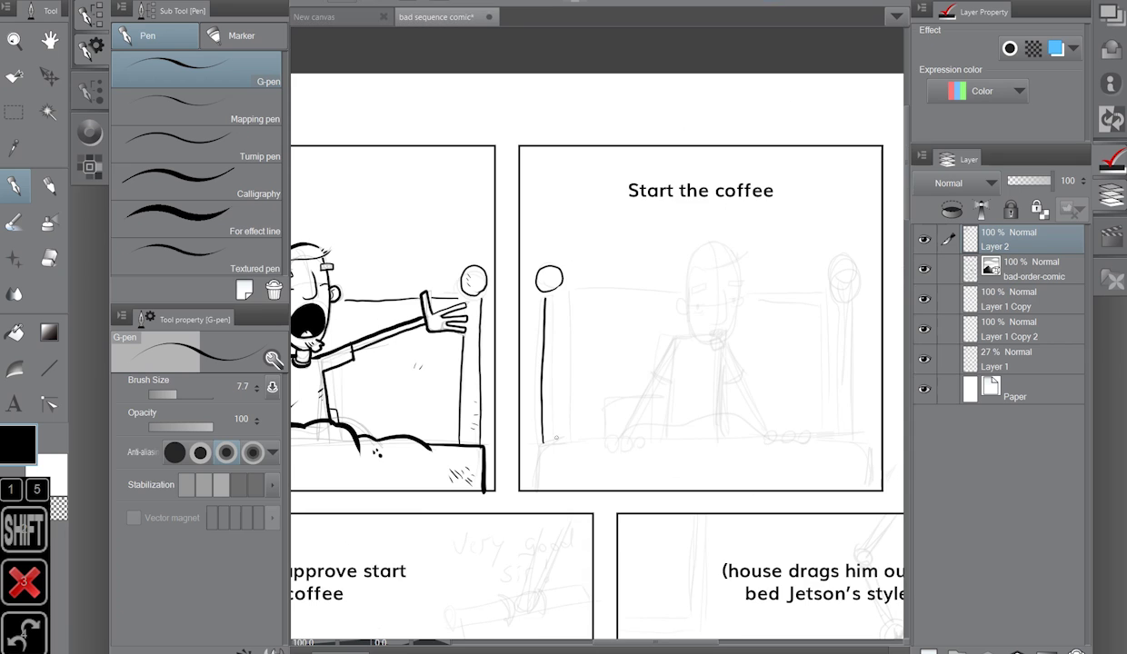
left_click_drag(545, 283, 542, 422)
key("e")
key("p")
left_click_drag(550, 269, 549, 271)
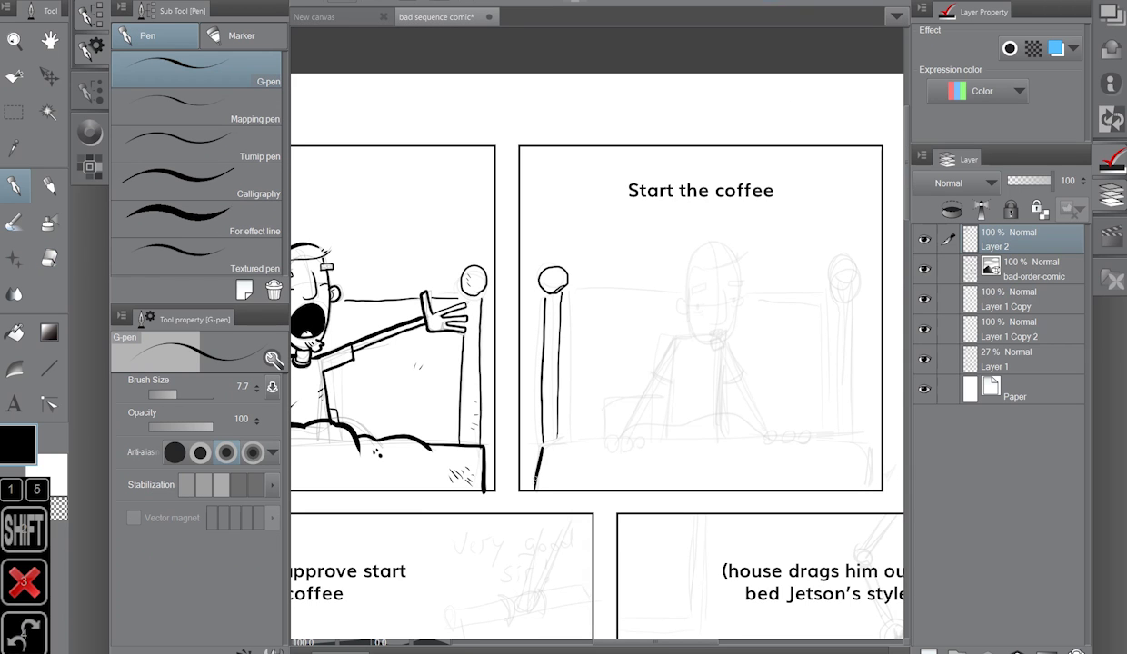
With a thicker pen, ink the man's mouth as a black oval.
key("]")
scroll(681, 377, "up", 3)
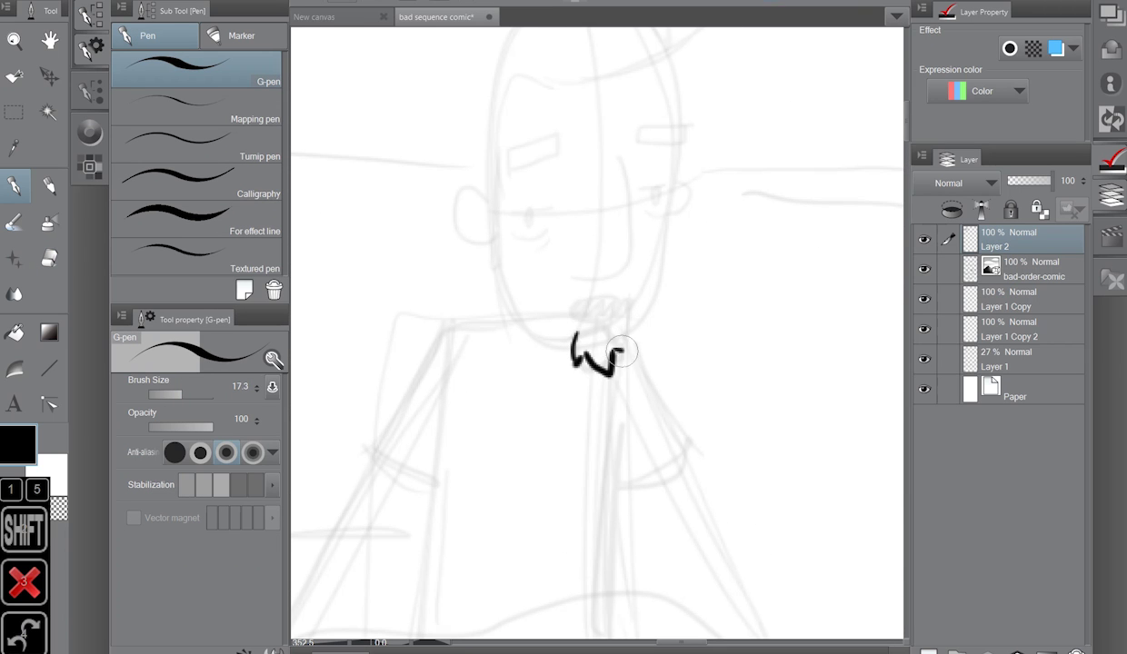
left_click_drag(619, 300, 583, 313)
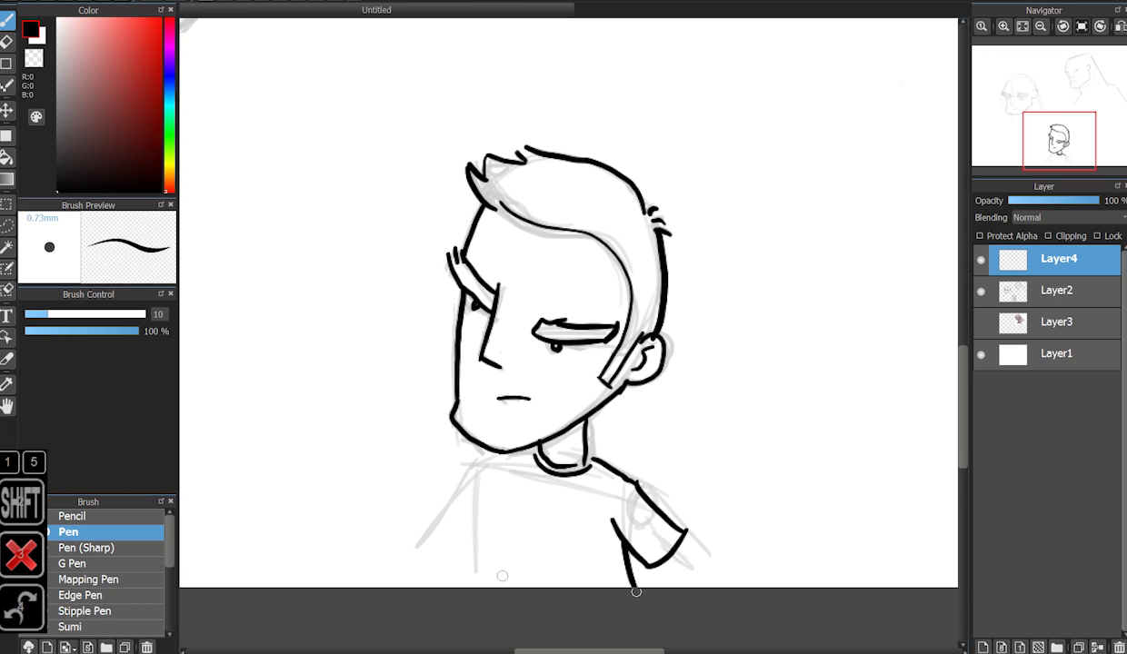
Ink the torso and left arm, hide the sketch layer and add a colouring layer.
left_click_drag(489, 481, 499, 586)
left_click_drag(483, 456, 449, 532)
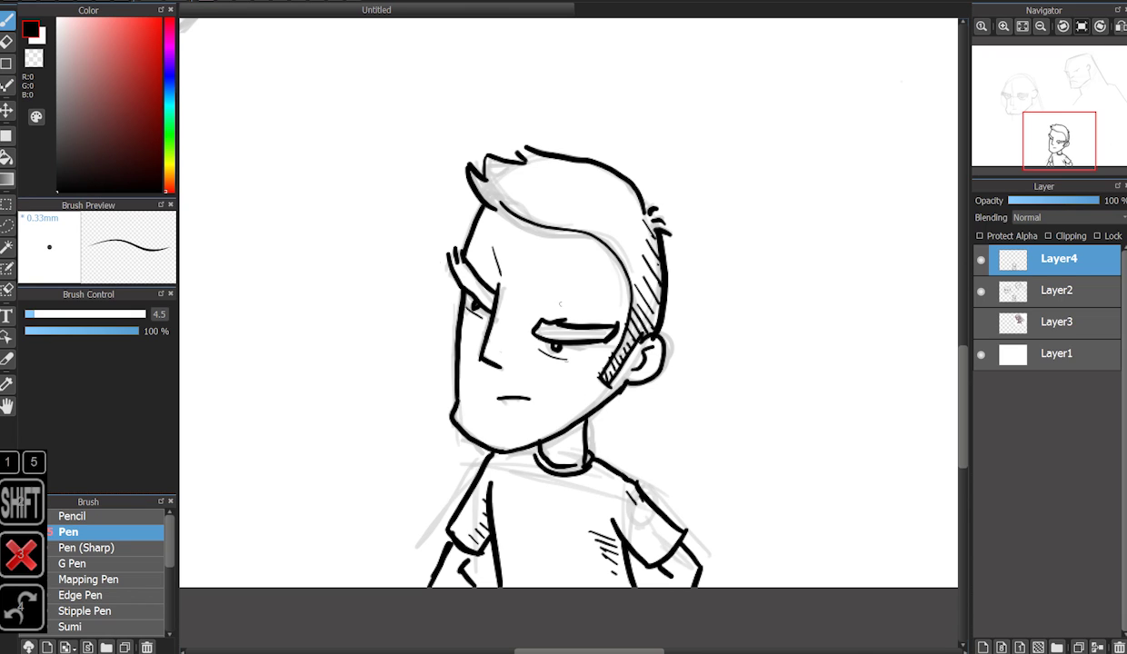
left_click(980, 292)
left_click(1054, 290)
left_click(982, 647)
Paint the face in a skin tone and the hair brown with a larger brush.
left_click(169, 27)
left_click(75, 35)
left_click(73, 313)
mouse_move(522, 259)
left_mouse_down()
mouse_move(507, 284)
mouse_move(554, 373)
mouse_move(591, 265)
left_mouse_up()
mouse_move(473, 421)
left_mouse_down()
mouse_move(530, 436)
mouse_move(561, 375)
left_mouse_up()
left_click(83, 111)
mouse_move(477, 182)
left_mouse_down()
mouse_move(604, 218)
mouse_move(481, 163)
mouse_move(643, 257)
left_mouse_up()
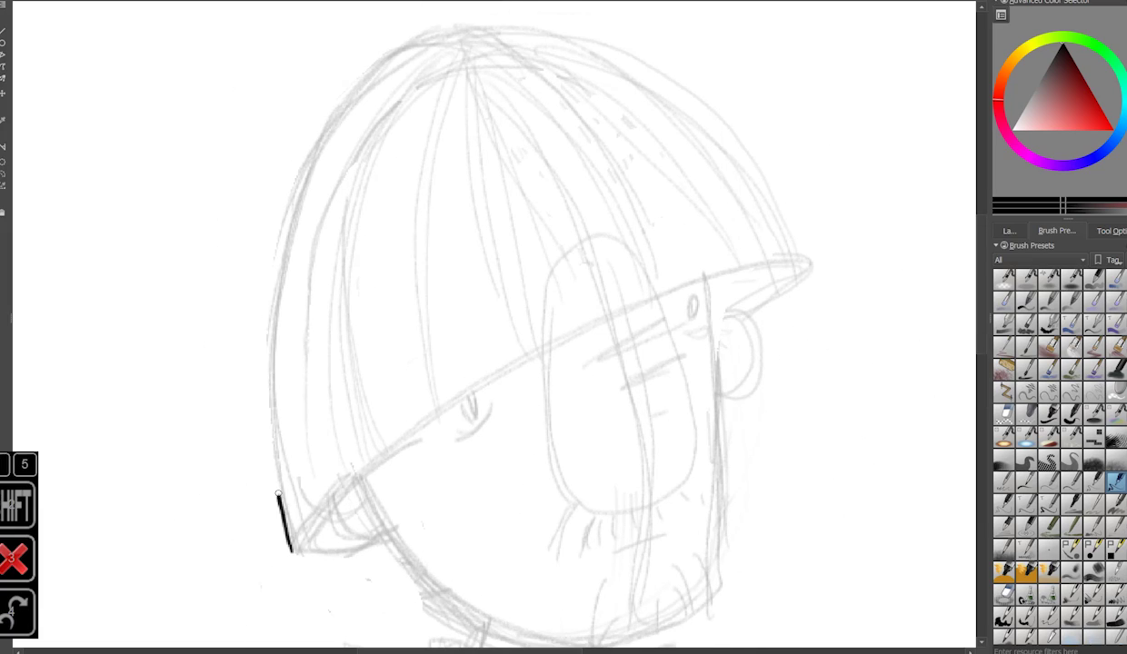
Ink the hair's outer edge, bangs and underside, plus the line before the ear and the jaw.
left_click_drag(269, 434, 471, 31)
left_click_drag(300, 536, 425, 309)
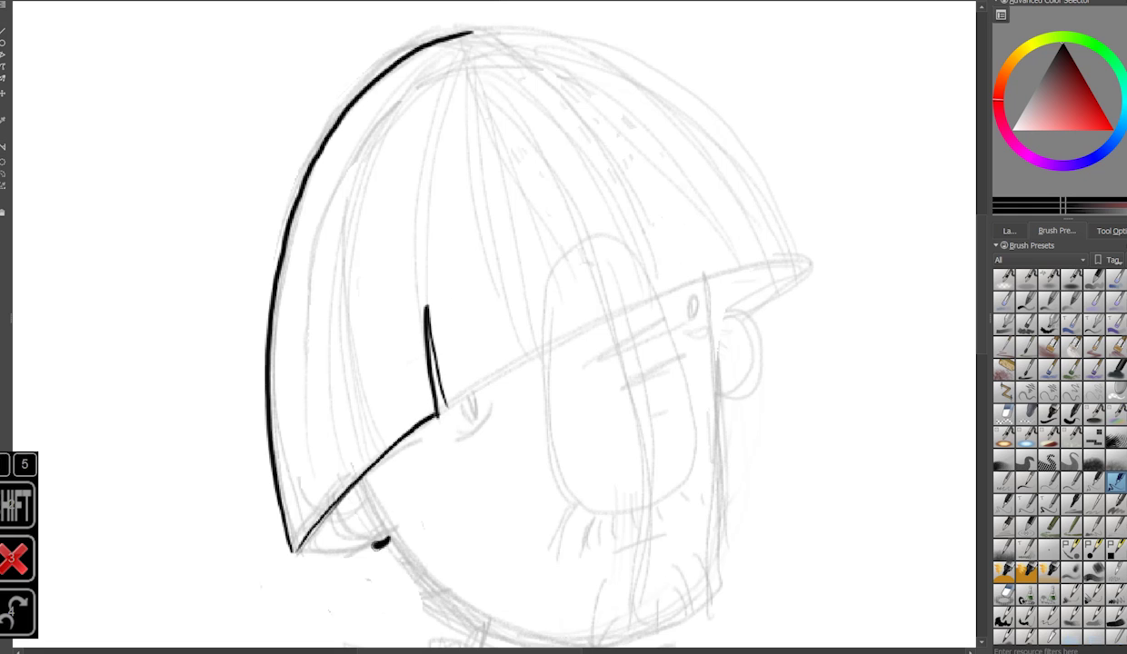
left_click_drag(334, 501, 305, 523)
left_click_drag(718, 572, 705, 284)
mouse_move(470, 392)
left_mouse_down()
mouse_move(490, 289)
mouse_move(606, 318)
mouse_move(673, 241)
mouse_move(700, 274)
left_mouse_up()
mouse_move(270, 427)
left_mouse_down()
mouse_move(457, 525)
mouse_move(530, 502)
mouse_move(586, 458)
left_mouse_up()
left_click_drag(436, 392, 419, 244)
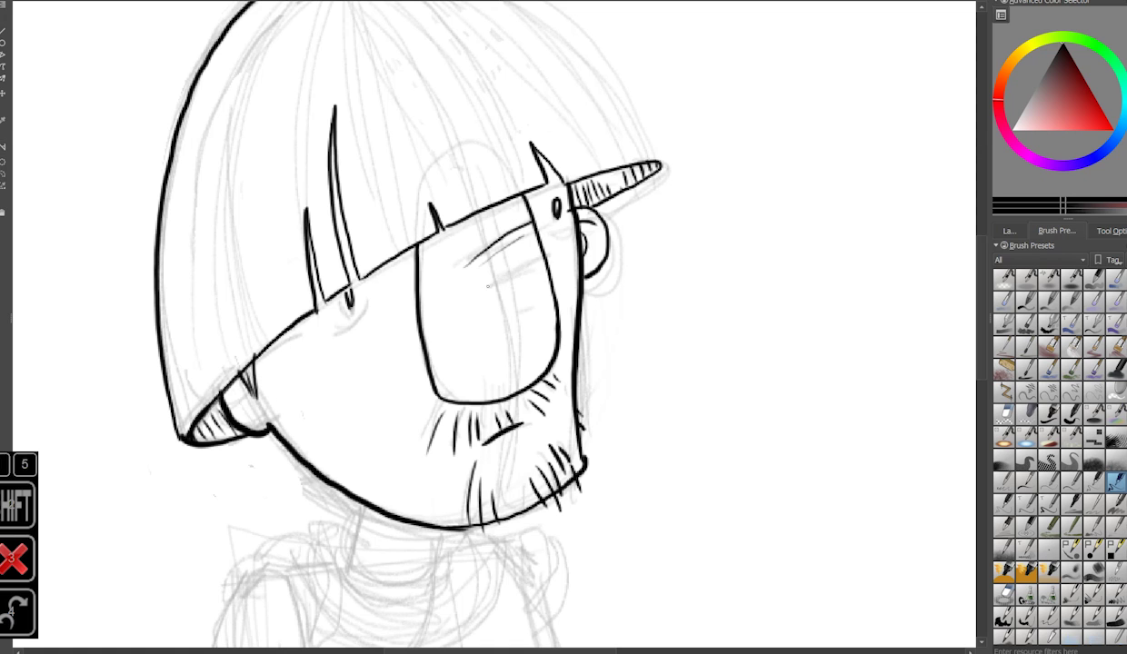
Darken the eyepatch and ink the thick right hair outline down to the brim tip.
mouse_move(477, 227)
left_mouse_down()
mouse_move(518, 272)
mouse_move(586, 427)
left_mouse_up()
left_click_drag(570, 164, 654, 300)
key("ctrl+z")
left_click_drag(400, 118, 680, 324)
mouse_move(545, 227)
left_mouse_down()
mouse_move(409, 182)
mouse_move(525, 277)
left_mouse_up()
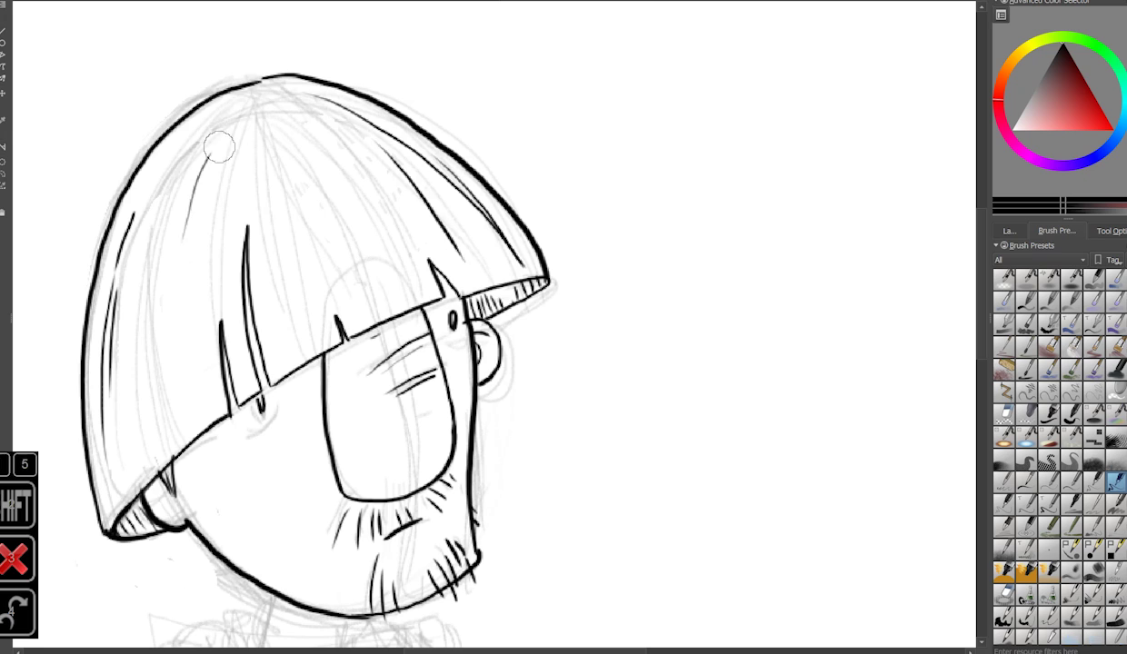
left_click_drag(272, 454, 427, 199)
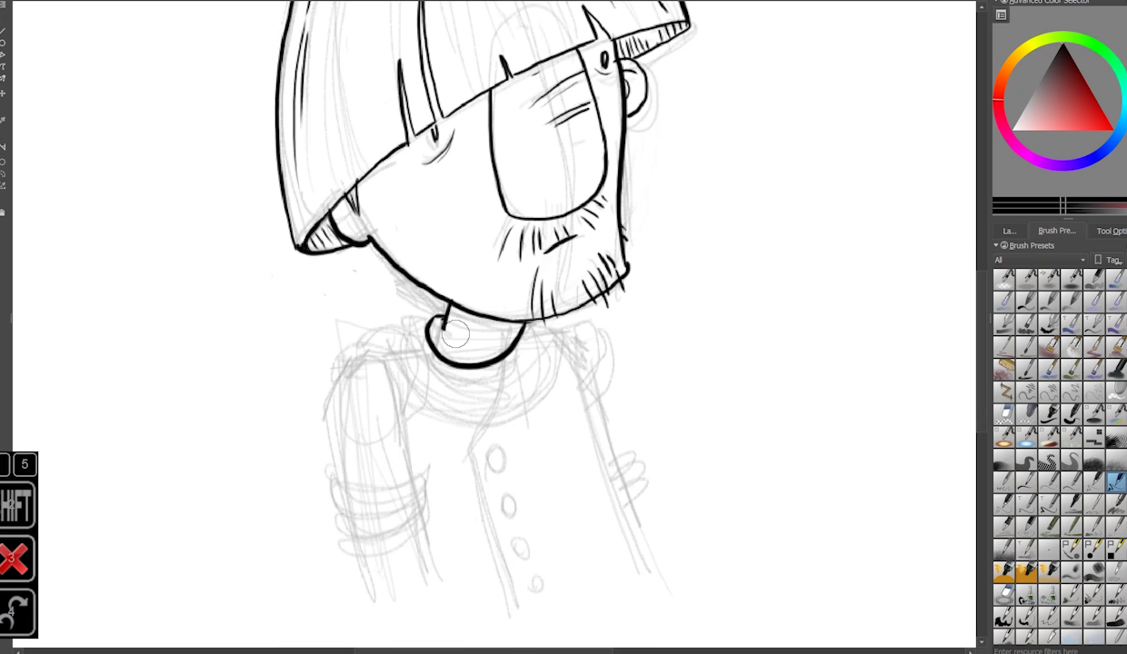